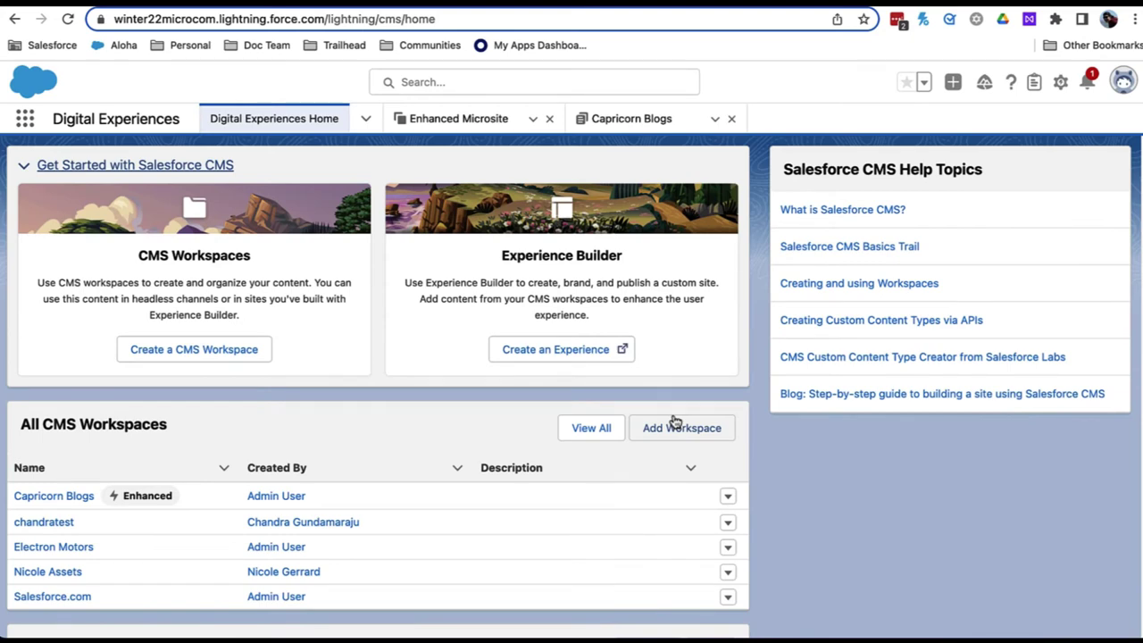
Open the Enhanced Microsite's Homepage in Experience Builder from the Capricorn Blogs workspace
click(61, 500)
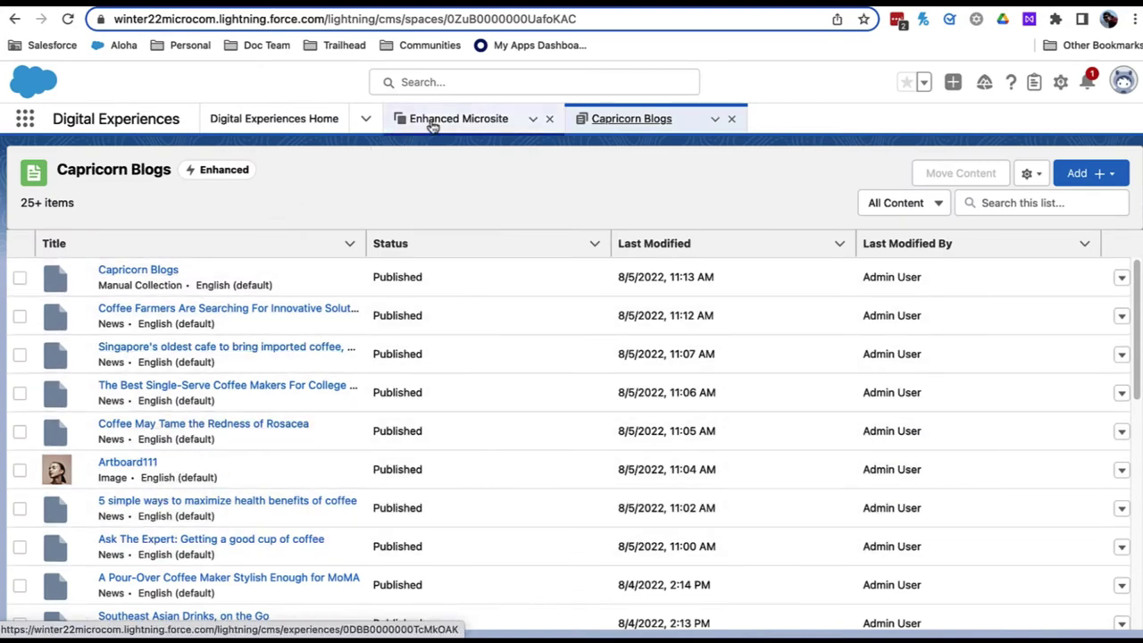
click(437, 125)
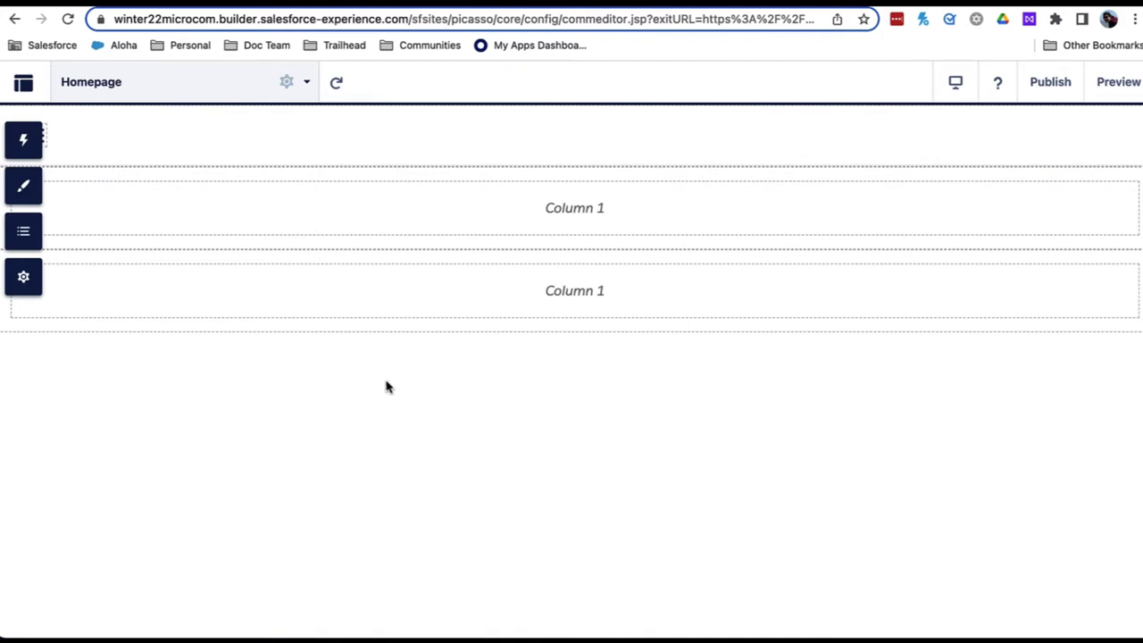
Place a Grid component in the homepage's Column 1 section
click(25, 143)
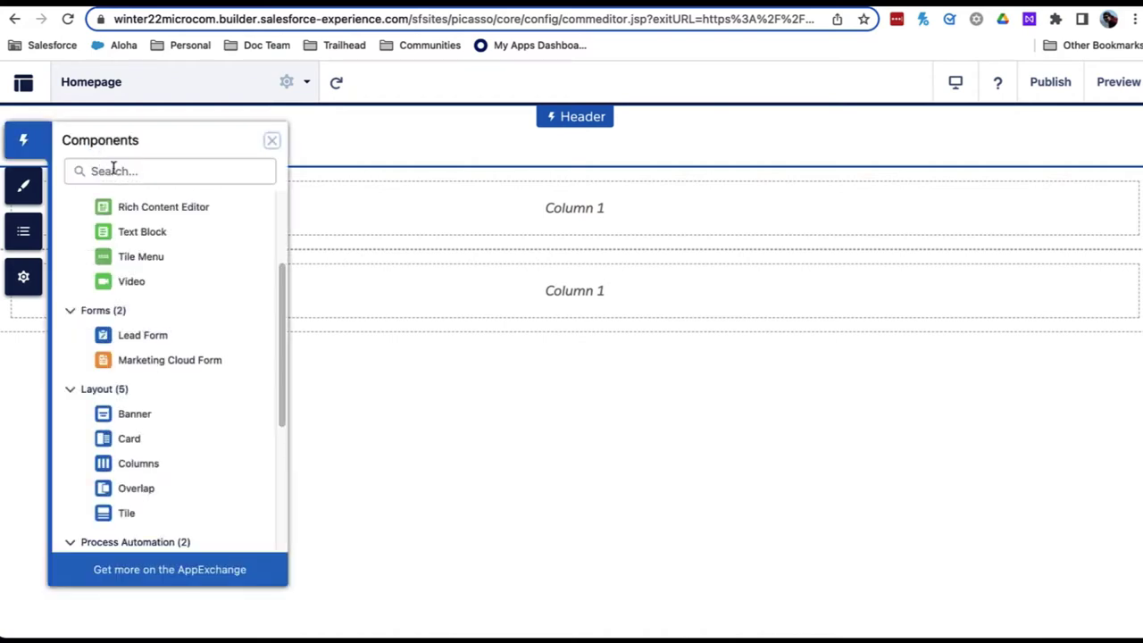
scroll(181, 304, down, 1)
scroll(180, 304, down, 1)
scroll(187, 306, down, 3)
scroll(187, 306, down, 2)
scroll(194, 313, down, 1)
drag(150, 516, 500, 209)
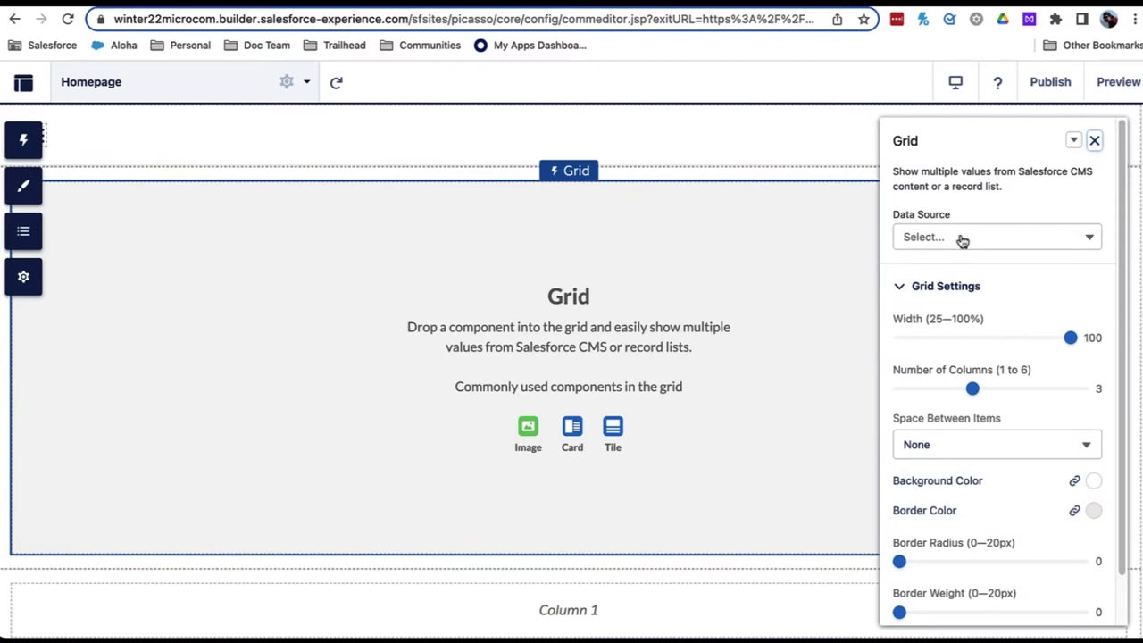
Set the grid's data source to the Capricorn Blogs CMS collection
click(962, 240)
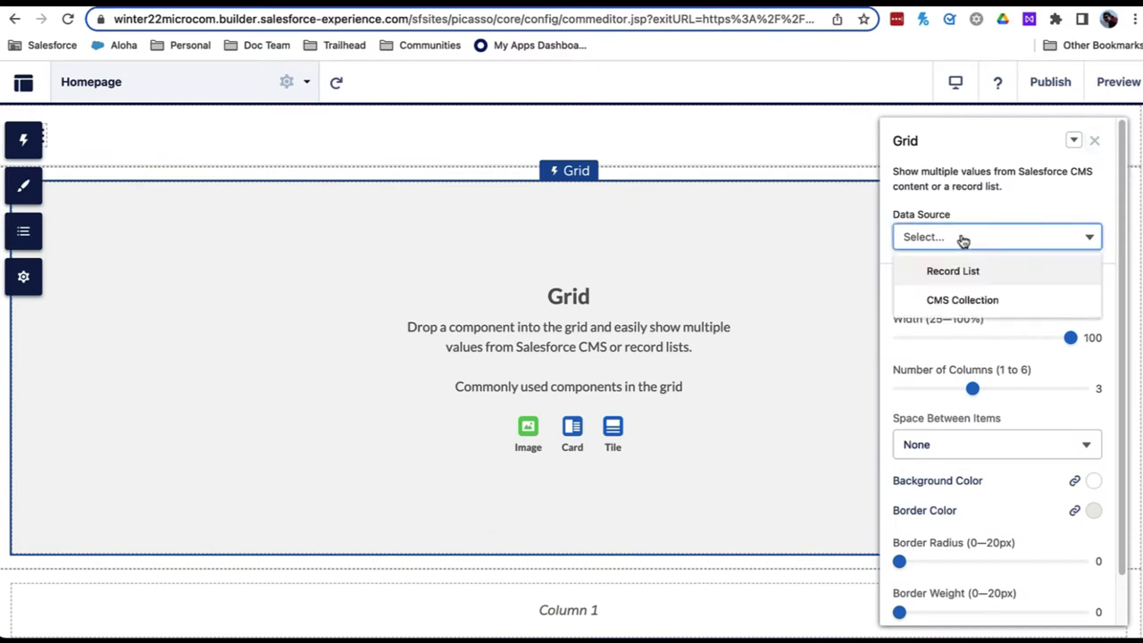
click(967, 302)
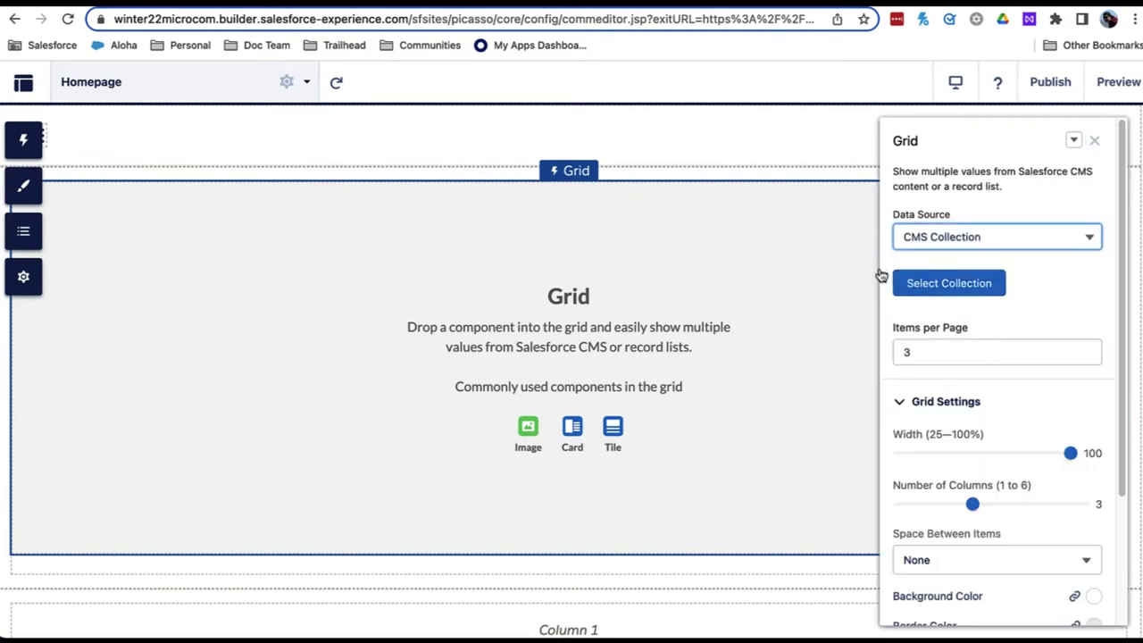
click(944, 290)
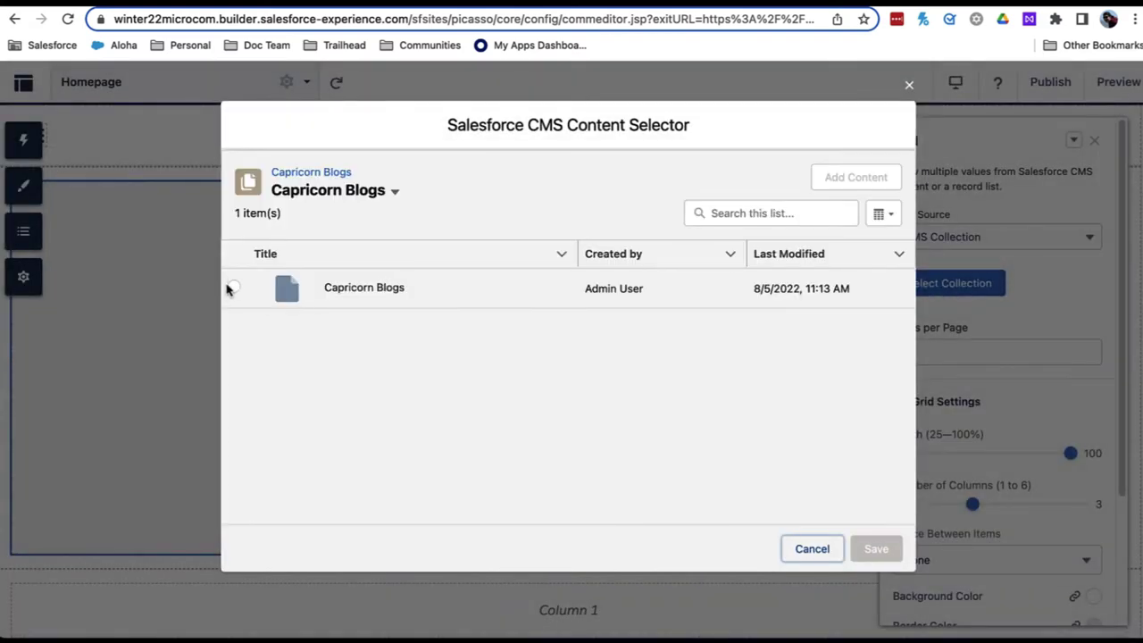
click(234, 287)
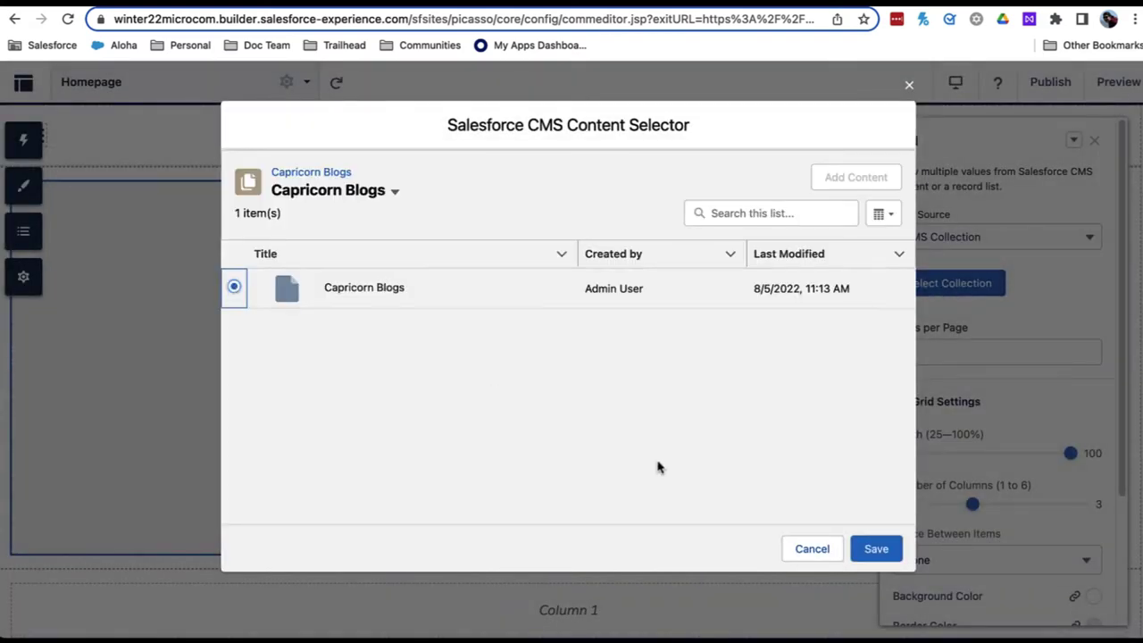
click(879, 548)
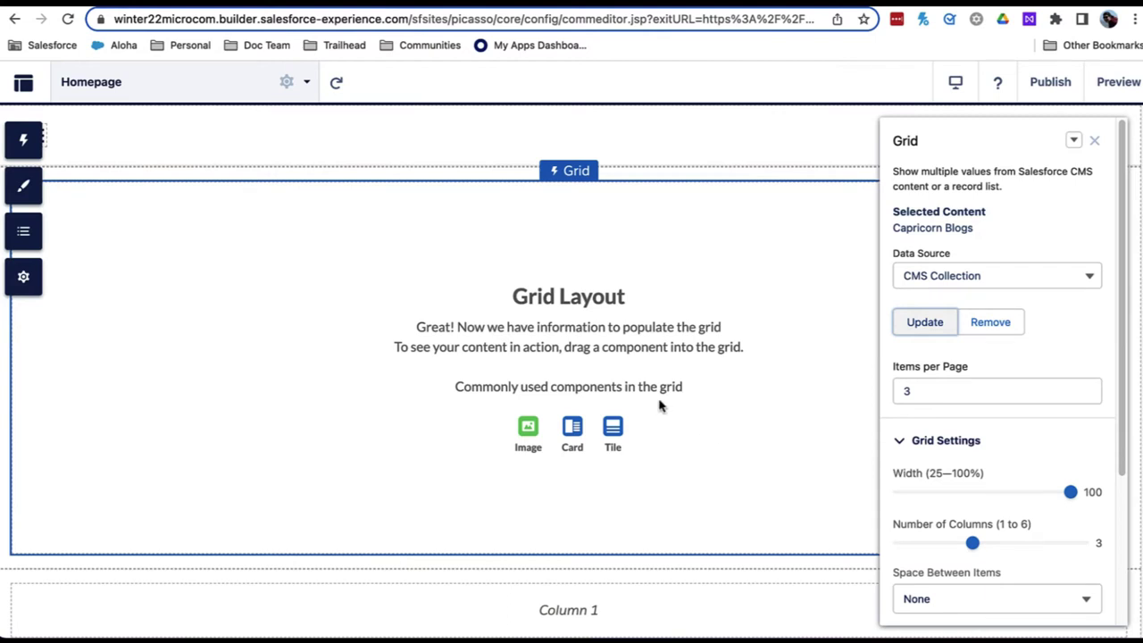
Add a Tile to the grid and bind its headline to each blog's Title
click(30, 143)
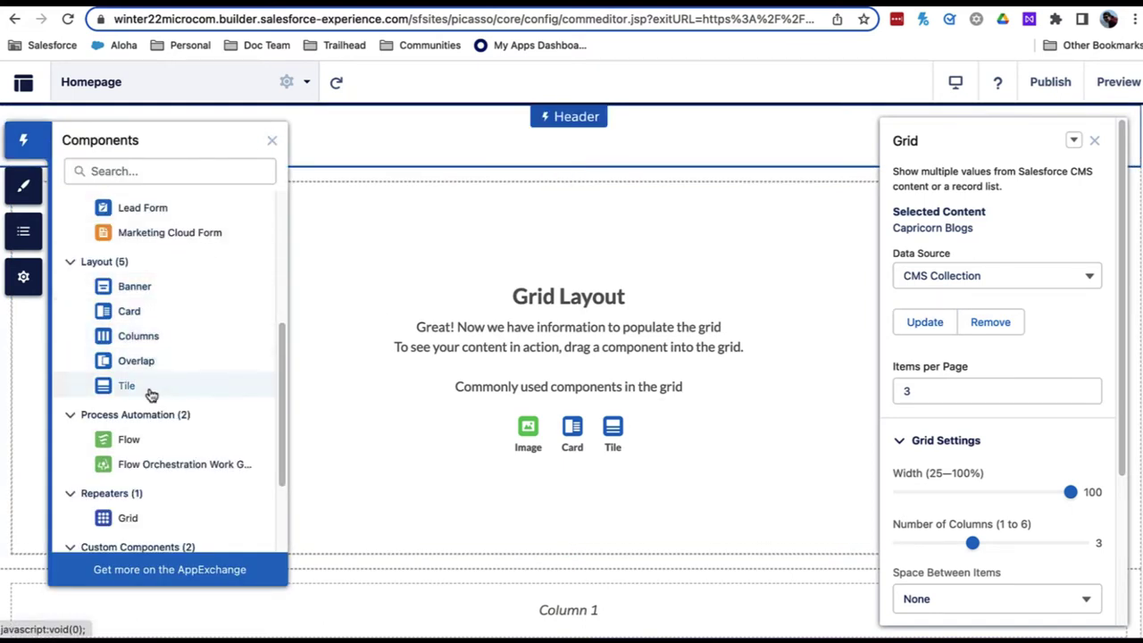
drag(152, 393, 356, 317)
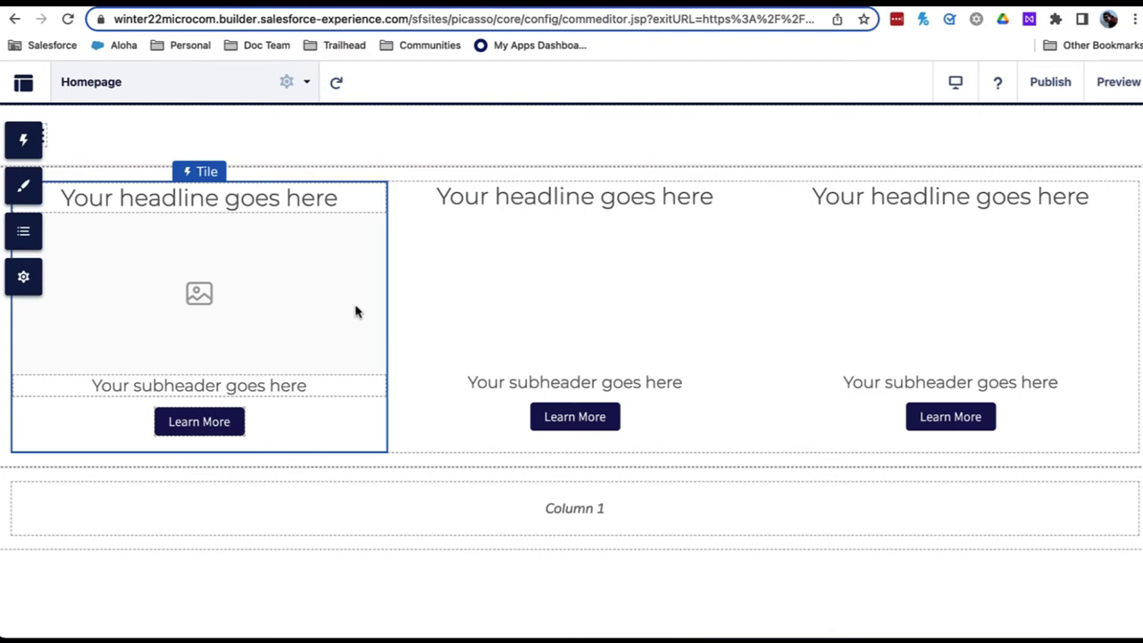
click(230, 202)
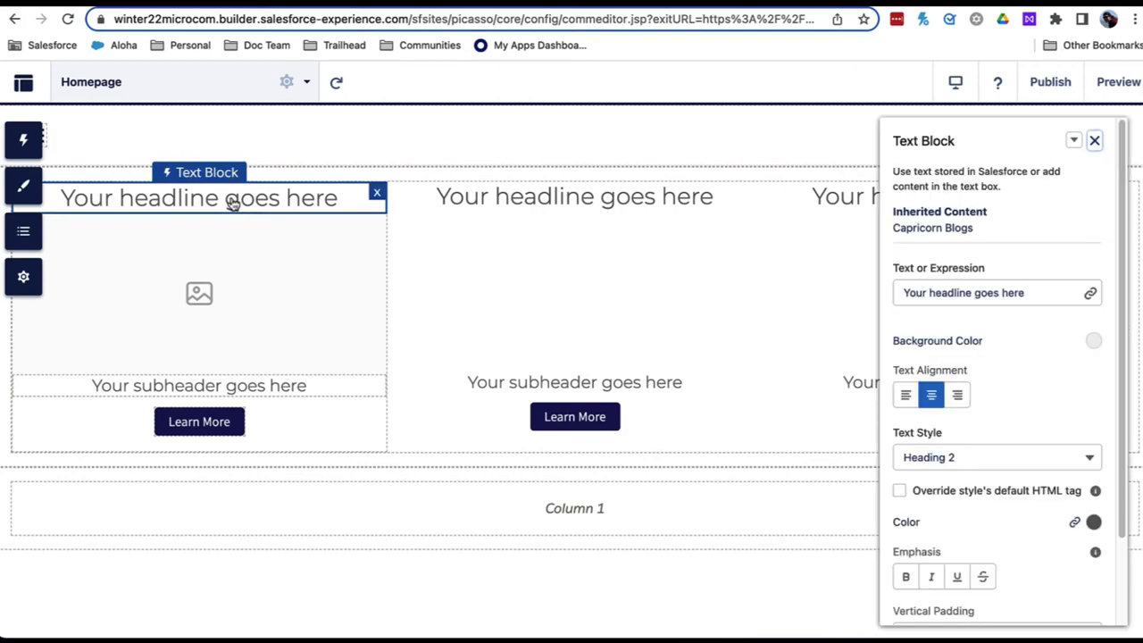
click(937, 298)
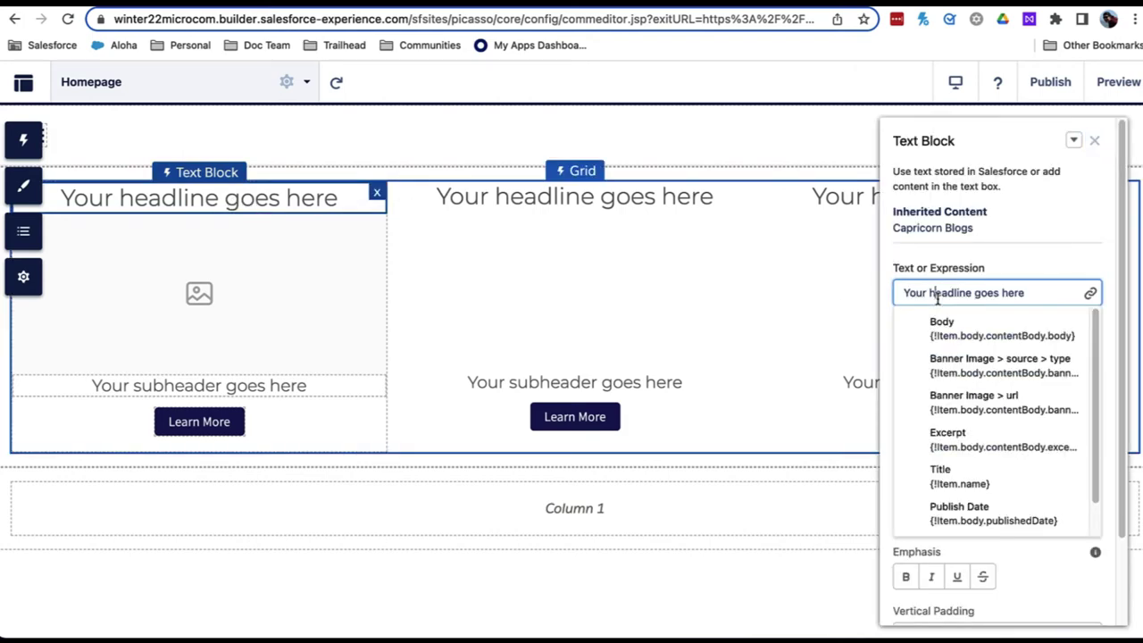
click(968, 482)
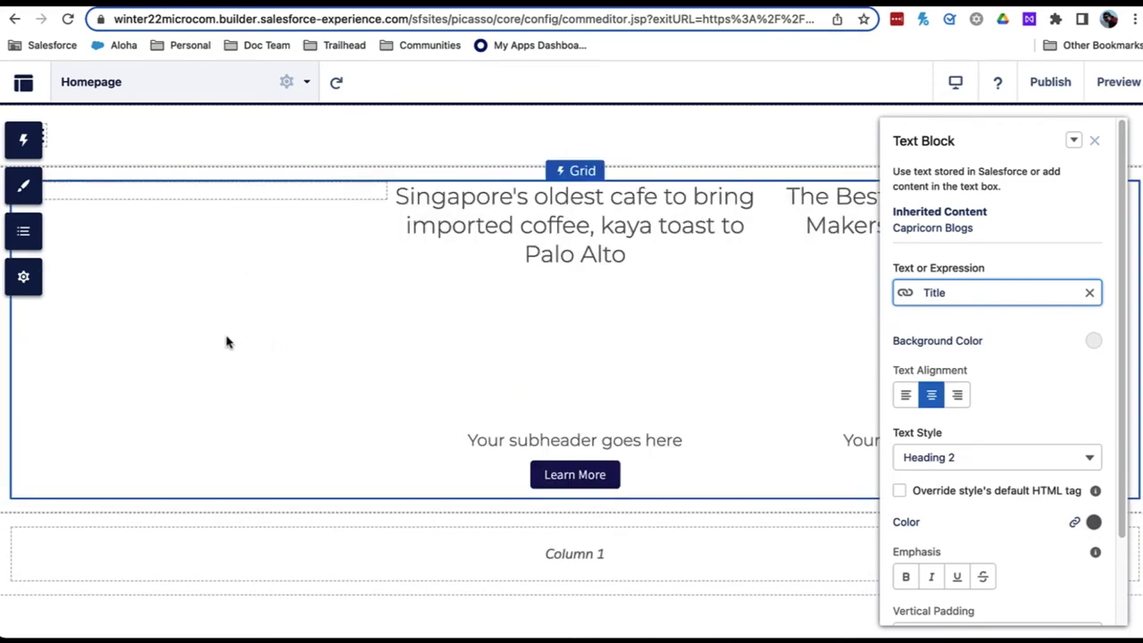
Bind the tile image to Banner Image > url and the subheader to Excerpt
click(211, 344)
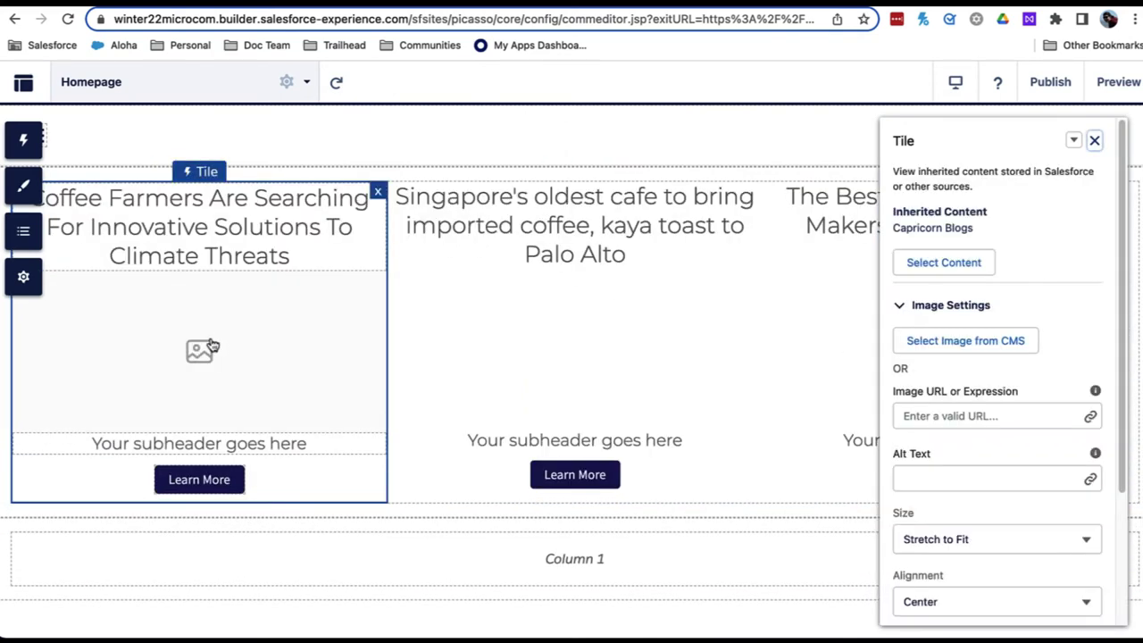
click(944, 413)
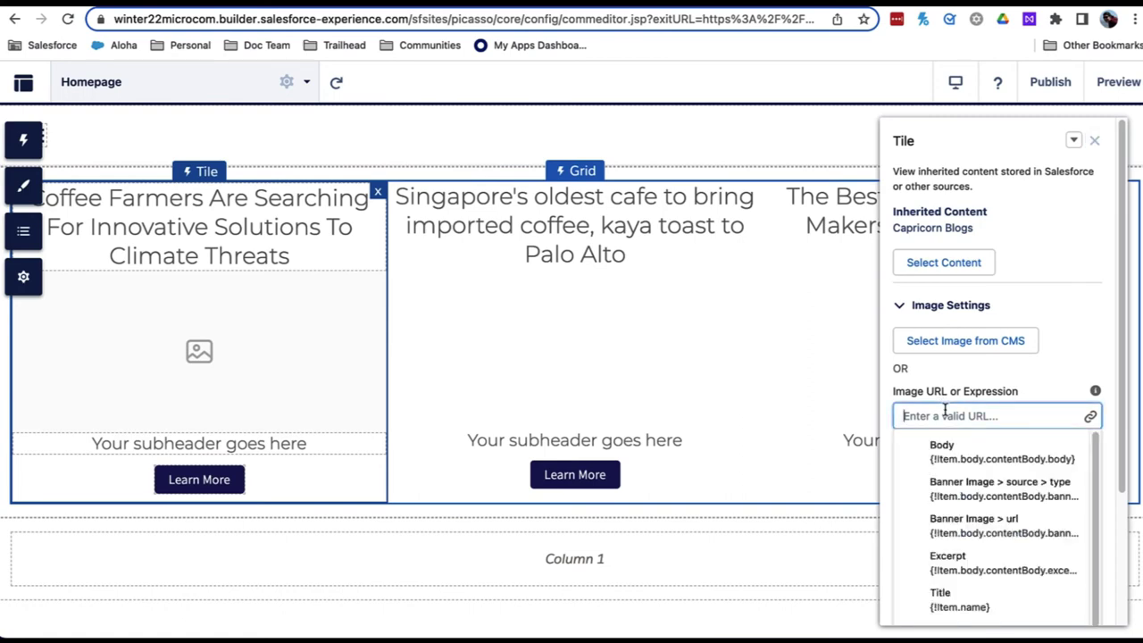
click(957, 530)
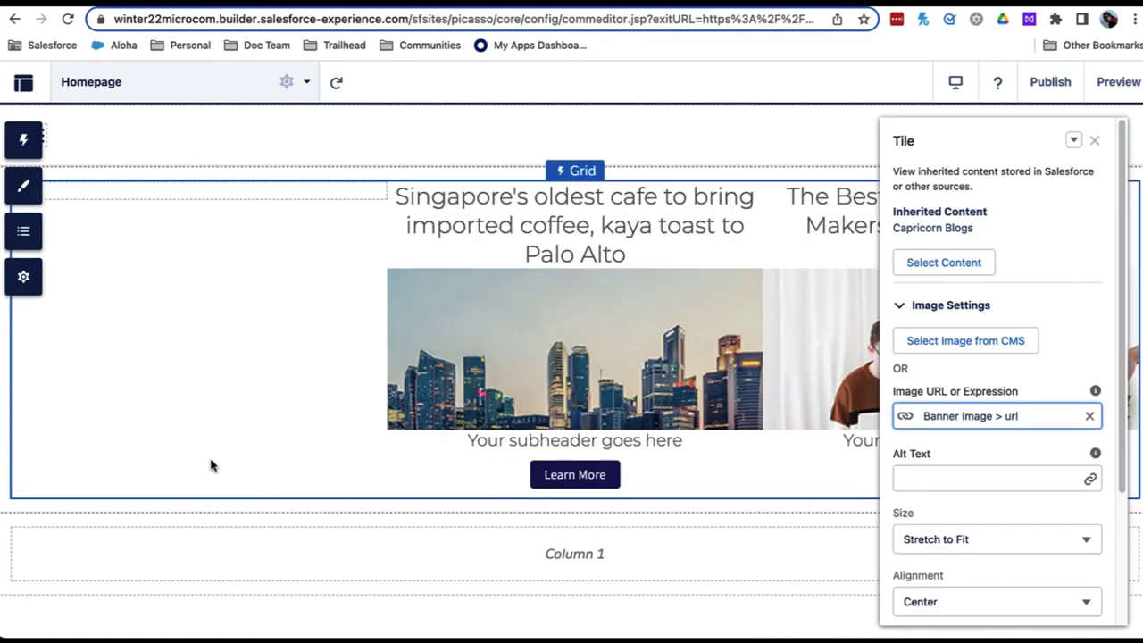
click(205, 447)
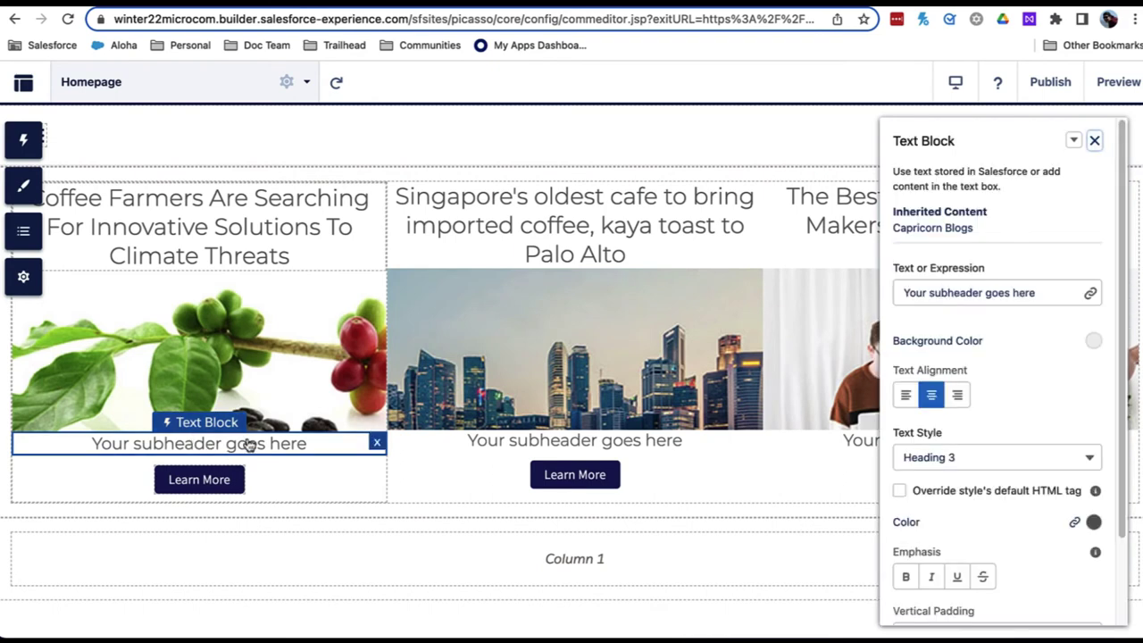
click(1010, 293)
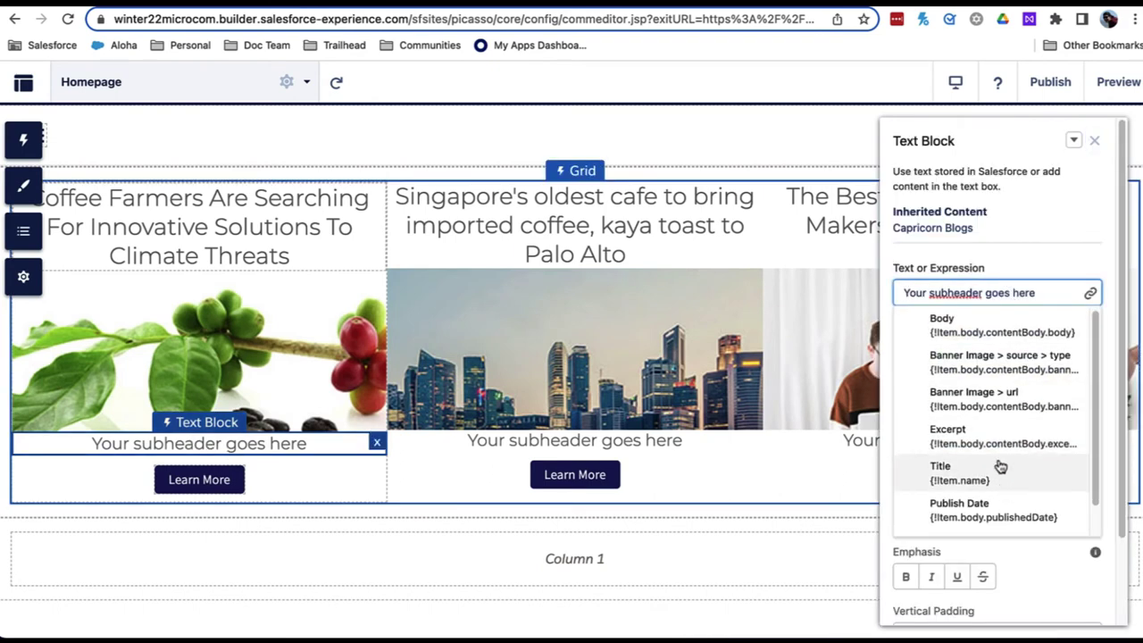
click(996, 441)
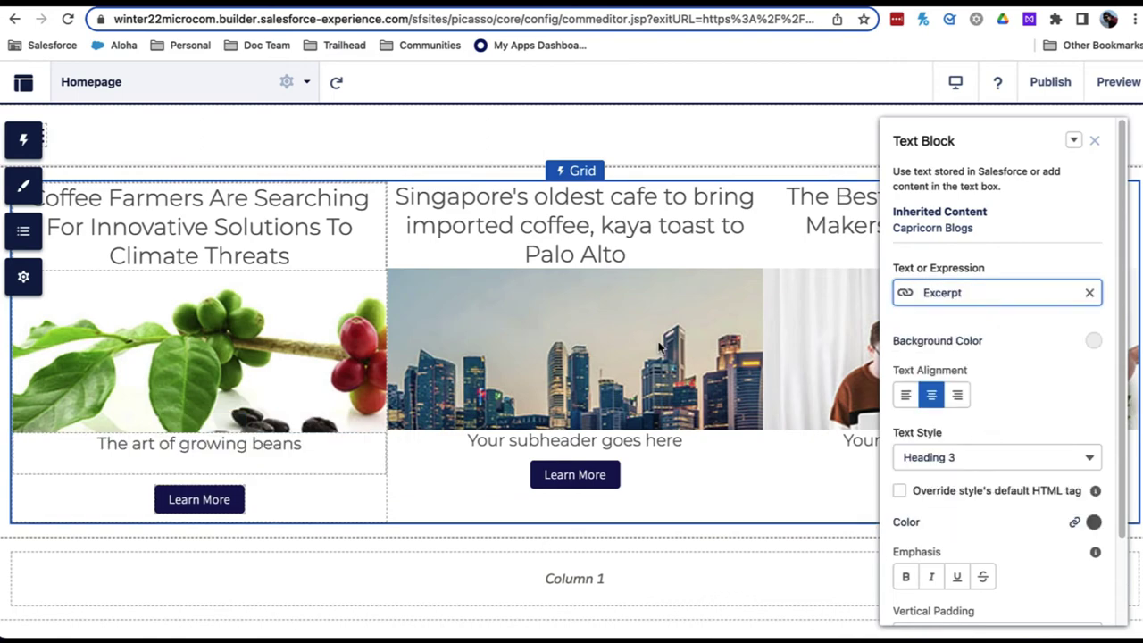
click(364, 524)
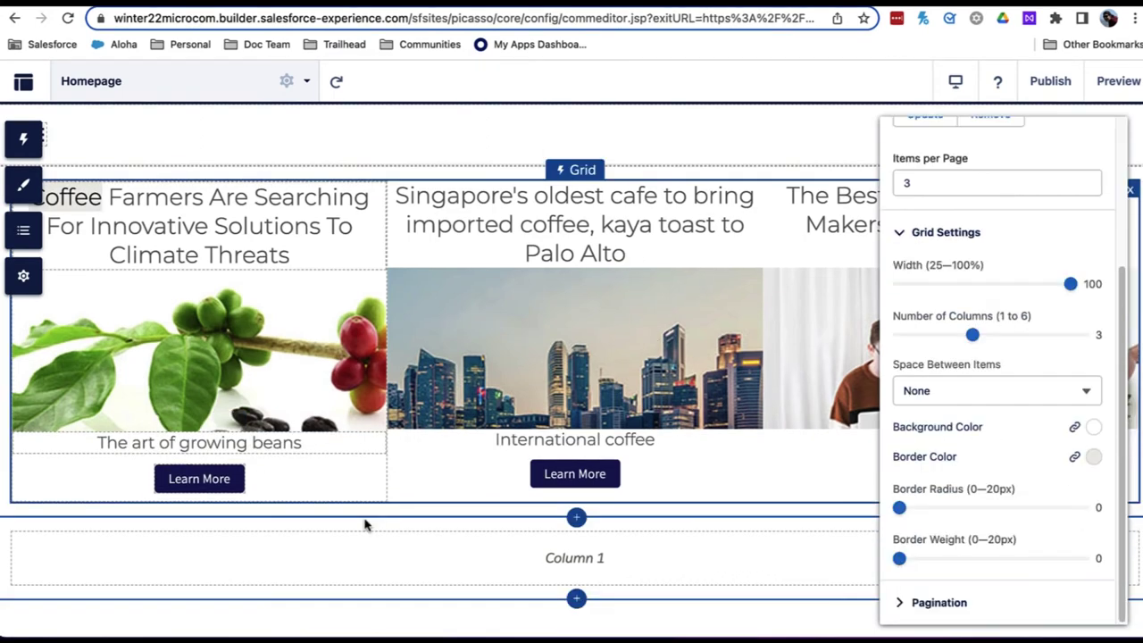
Enable Show pagination in the blog grid's Pagination properties
click(898, 602)
scroll(941, 513, down, 1)
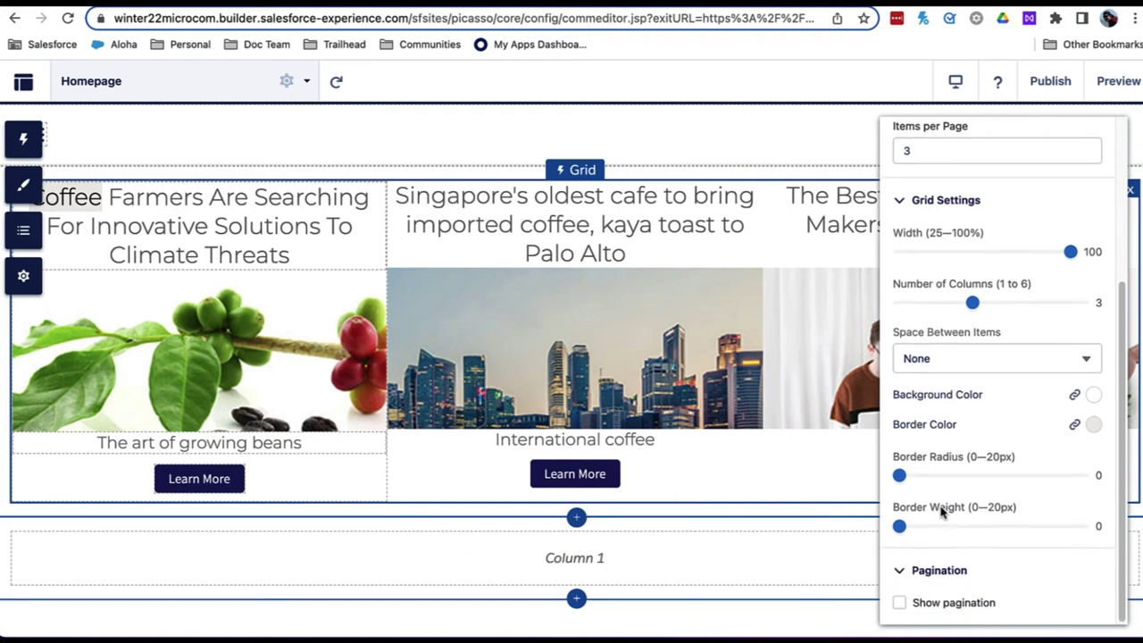
click(900, 602)
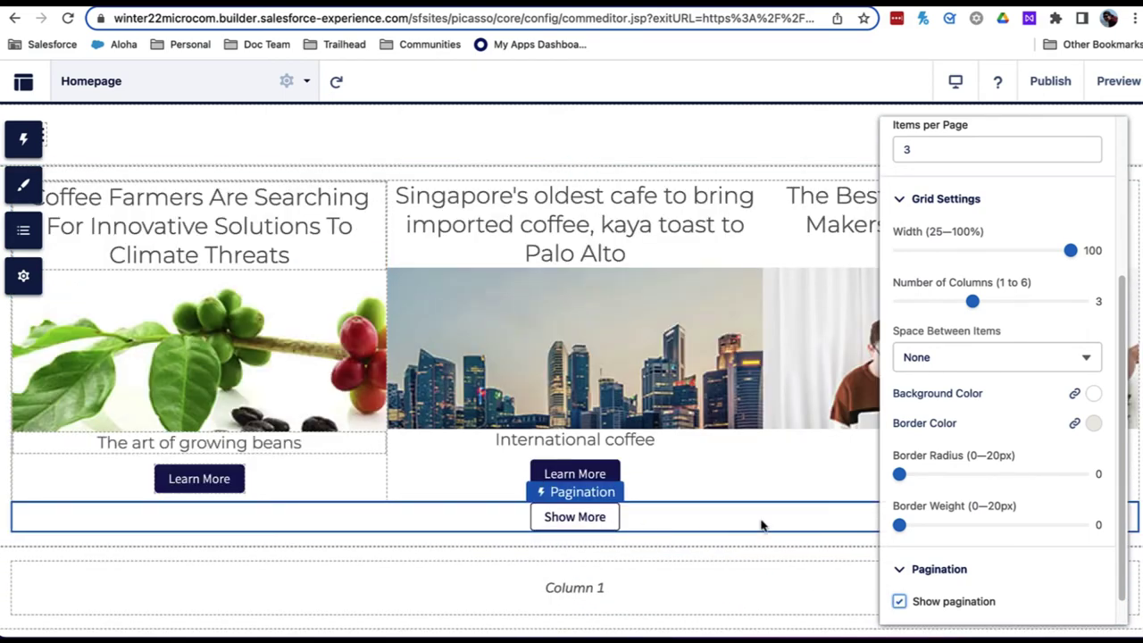
scroll(1053, 442, up, 3)
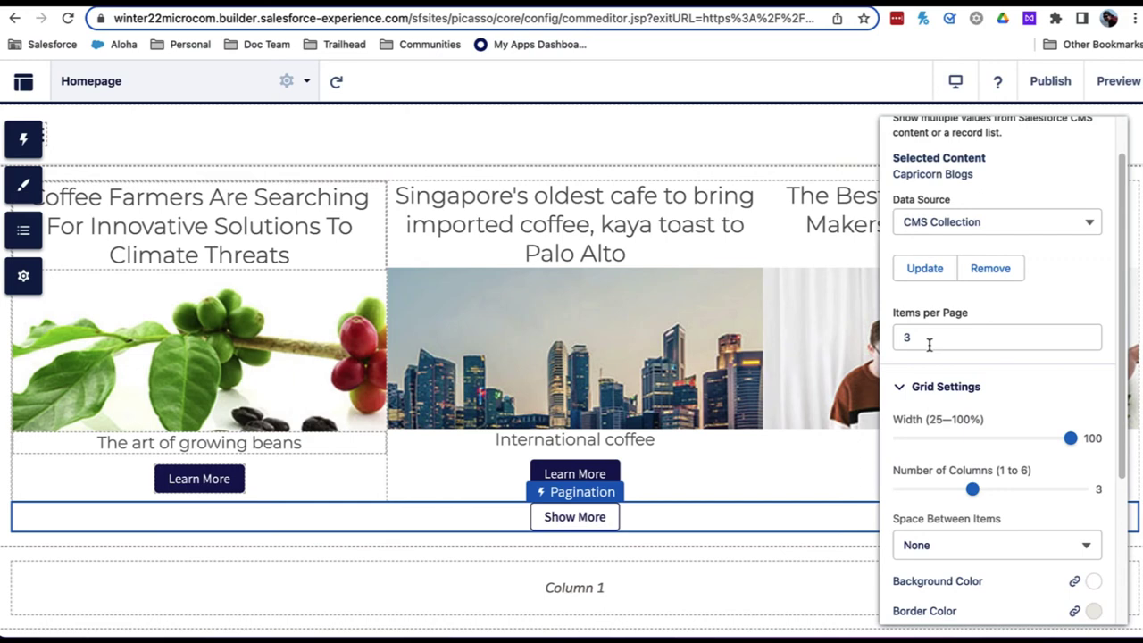
Preview the homepage and load two more sets of blog tiles with Show More
click(1116, 81)
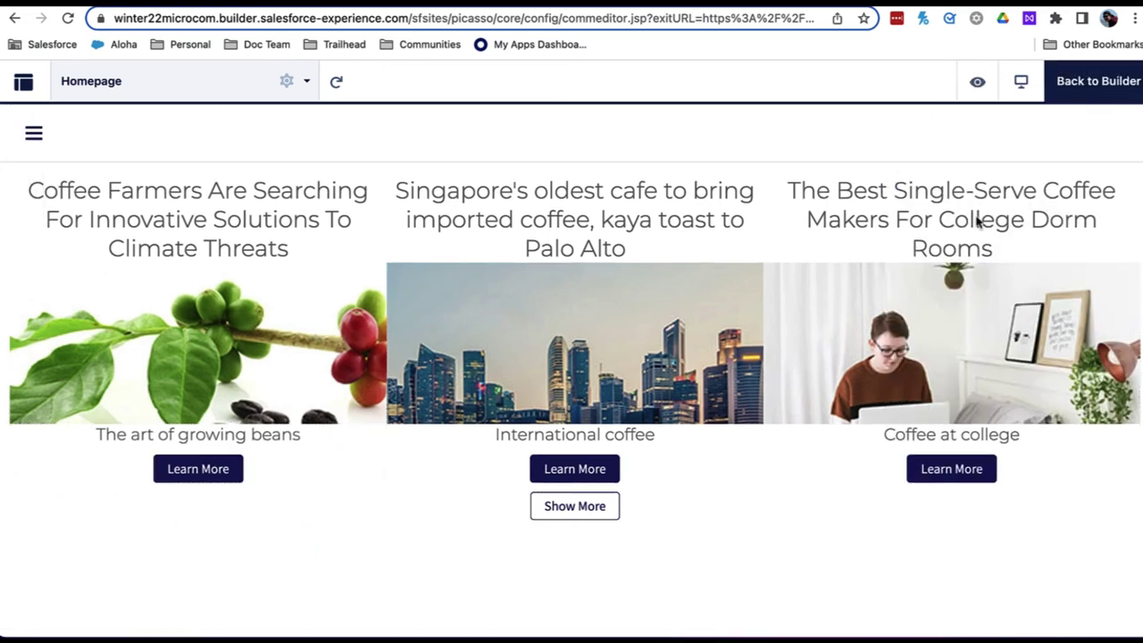
click(579, 506)
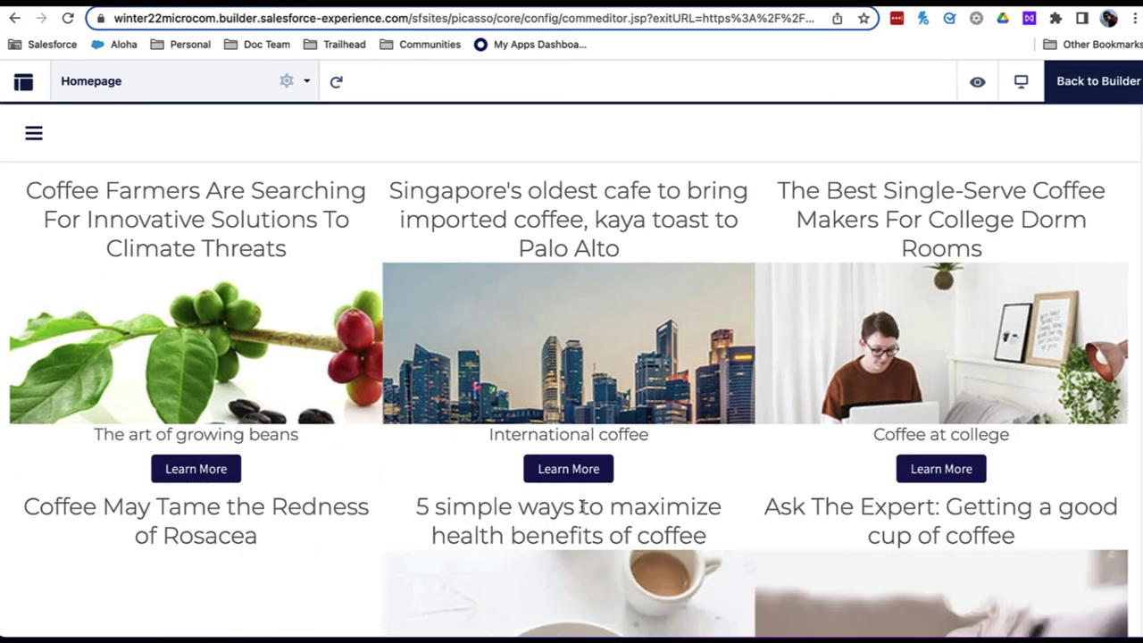
scroll(592, 503, down, 1)
scroll(598, 495, down, 4)
scroll(600, 492, down, 1)
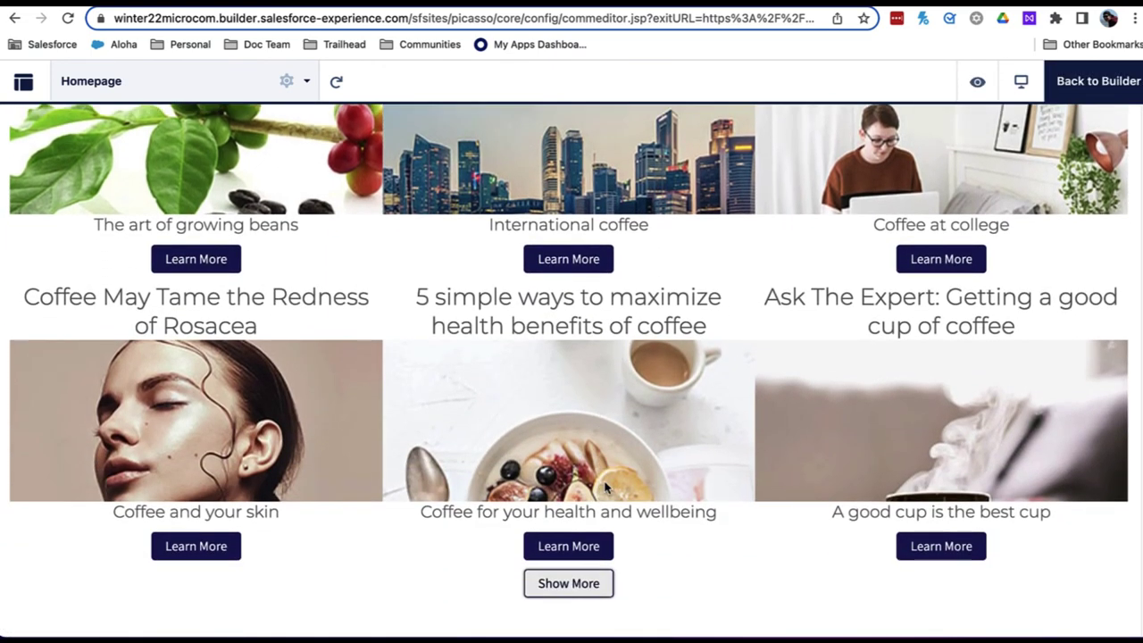
click(571, 584)
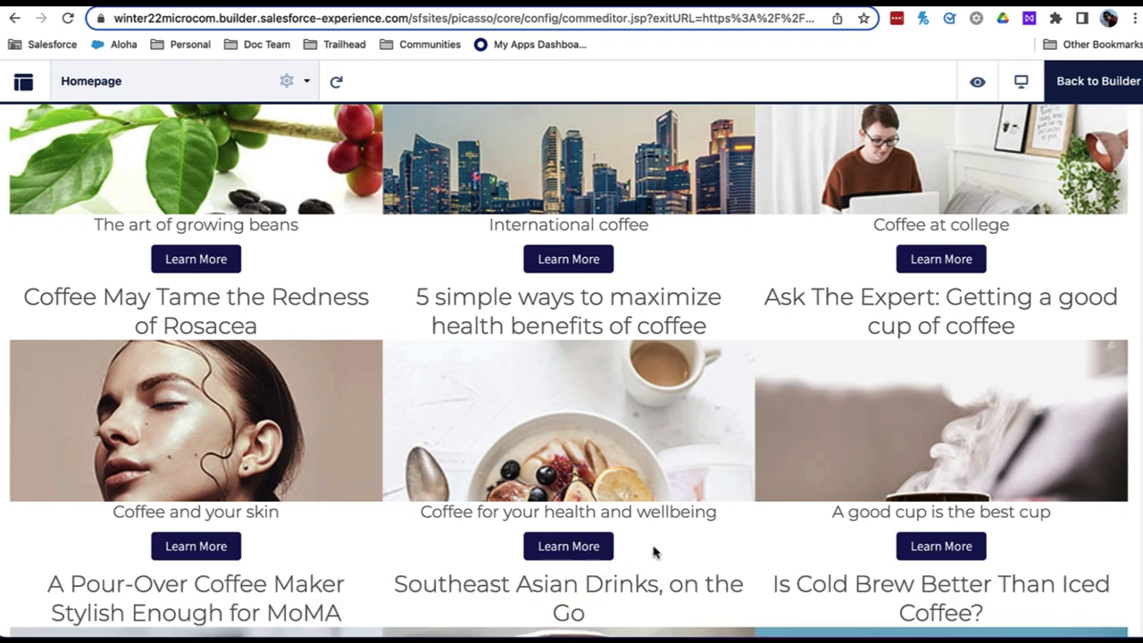
scroll(653, 552, down, 1)
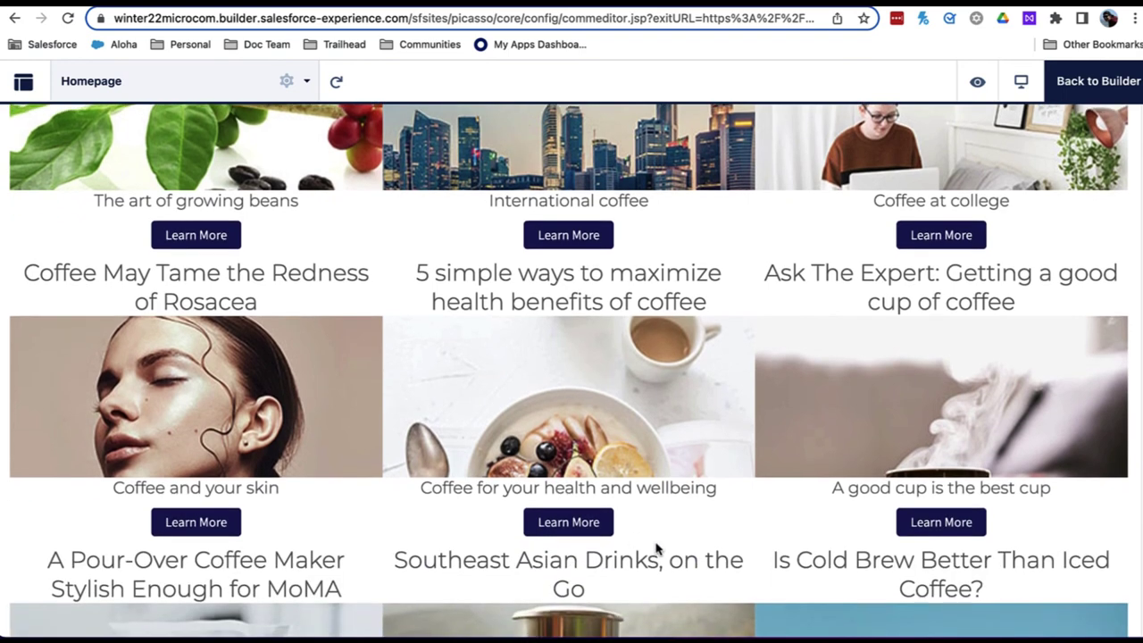